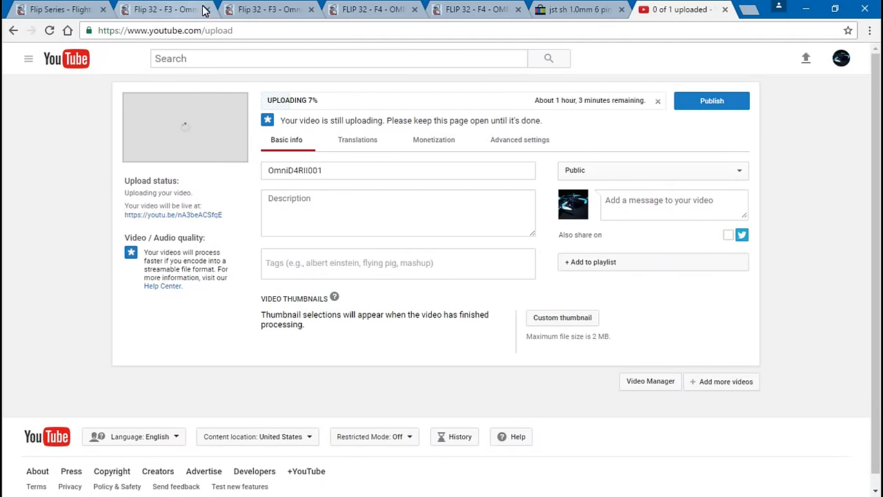
Step: Review the Flip 32 F3 Omnibus V2 and Flip 32 F3 Omnibus Pro product pages, including their board diagrams
click(165, 9)
mouse_move(256, 306)
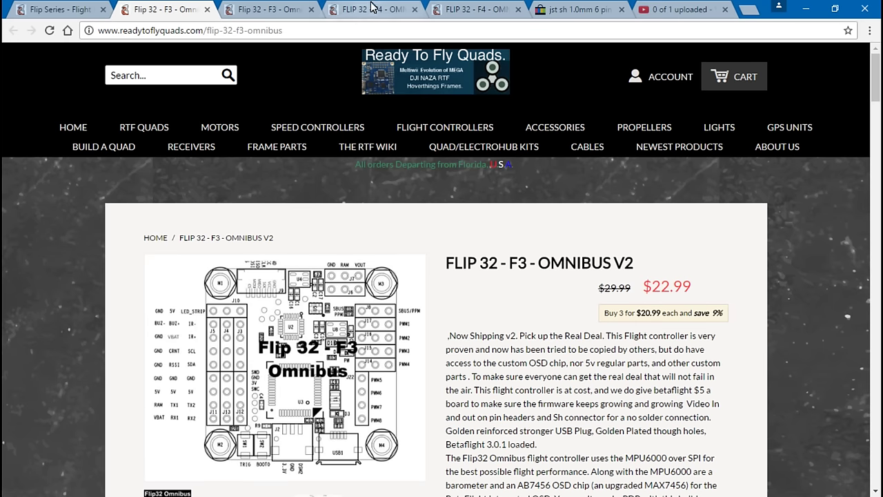
click(271, 10)
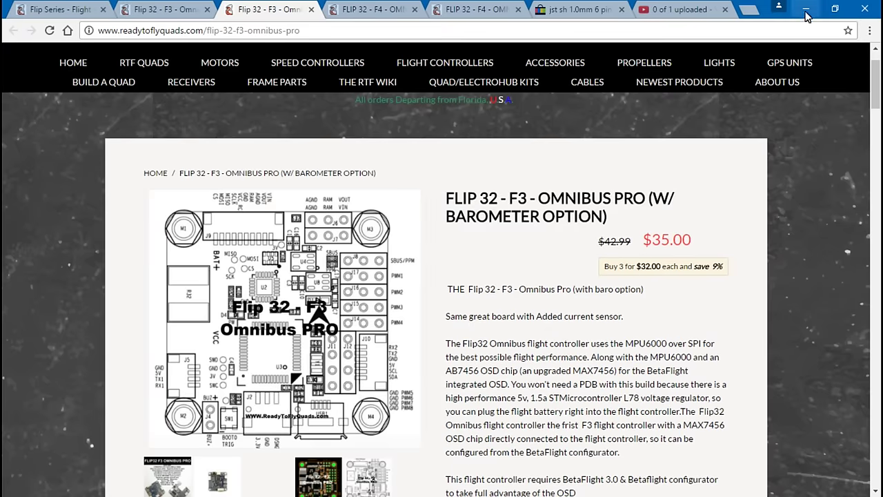
click(161, 11)
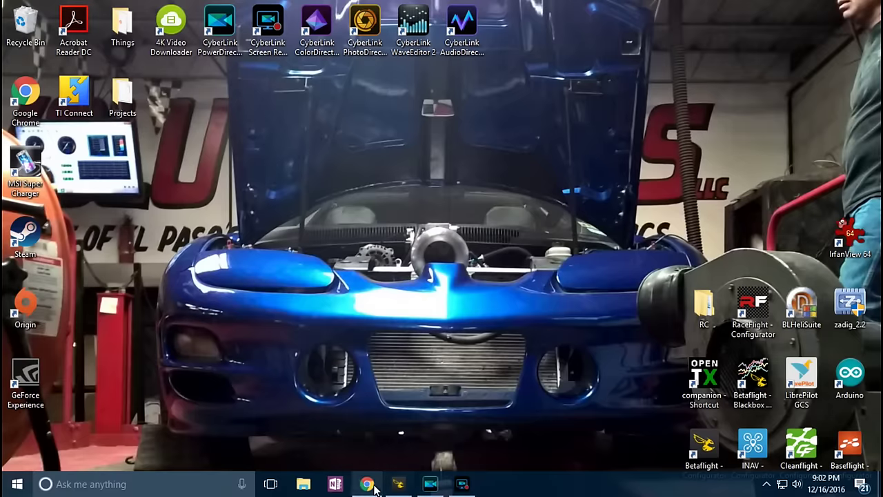
Step: Bring Chrome back up and browse the eBay search results for "jst sh 1.0mm 6 pin" connectors
click(368, 484)
click(566, 11)
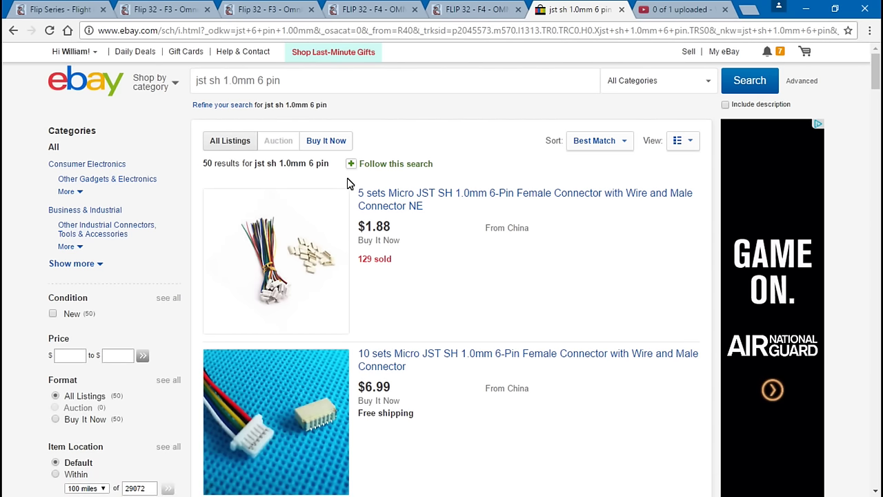
drag(196, 82, 297, 85)
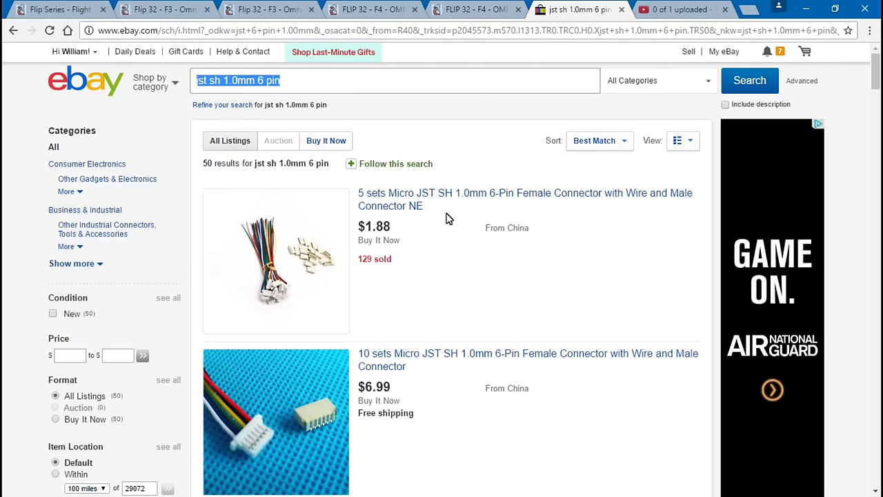
scroll(446, 303, down, 5)
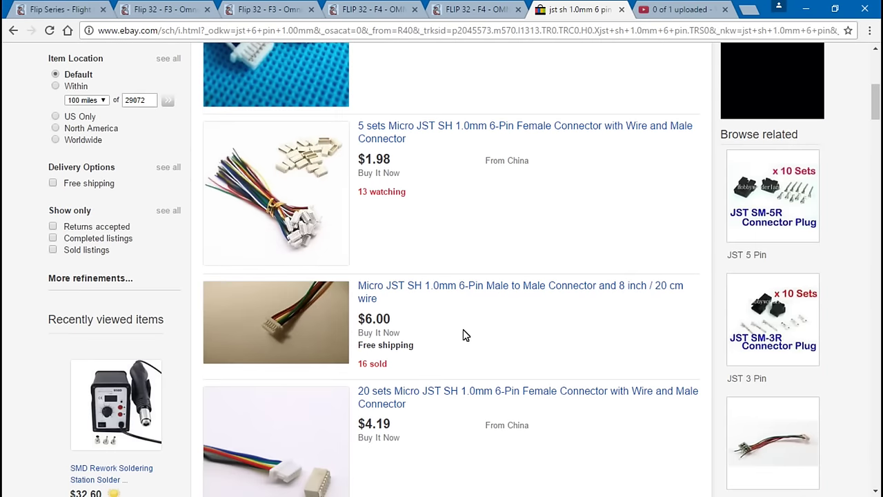
scroll(498, 343, up, 5)
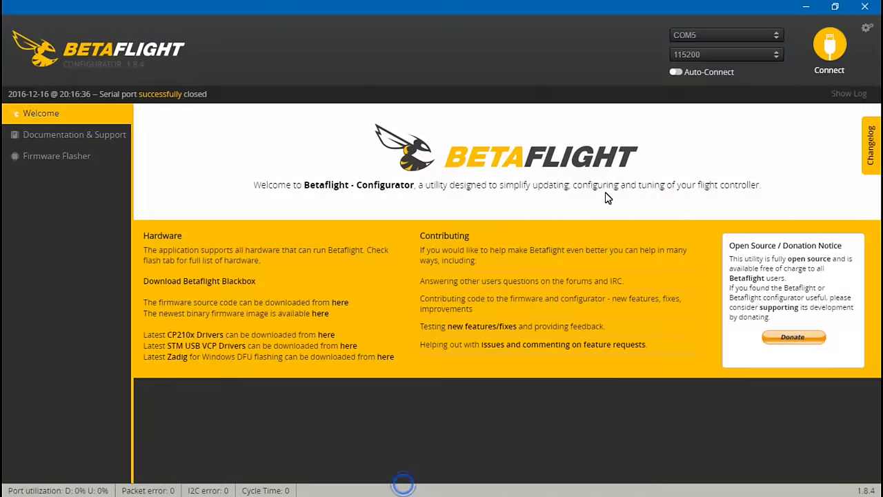
Step: Connect Betaflight Configurator to the flight controller on COM5 and set the UART1 telemetry output to SmartPort
click(836, 67)
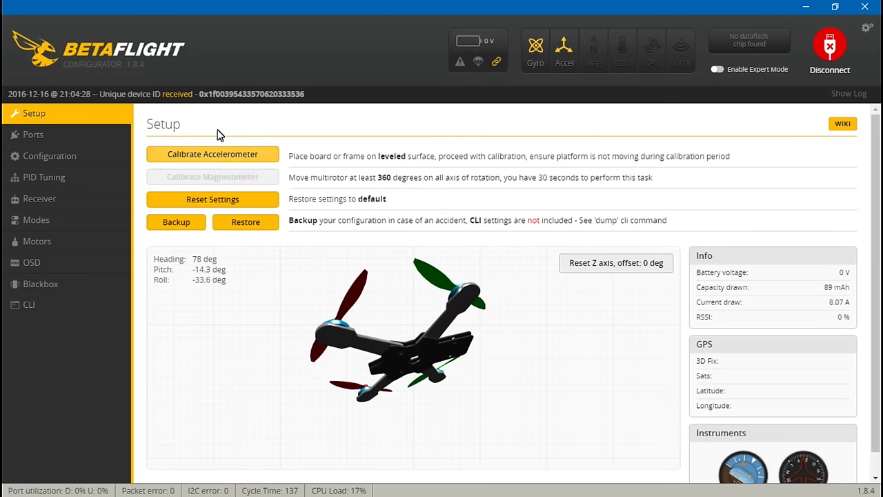
click(46, 135)
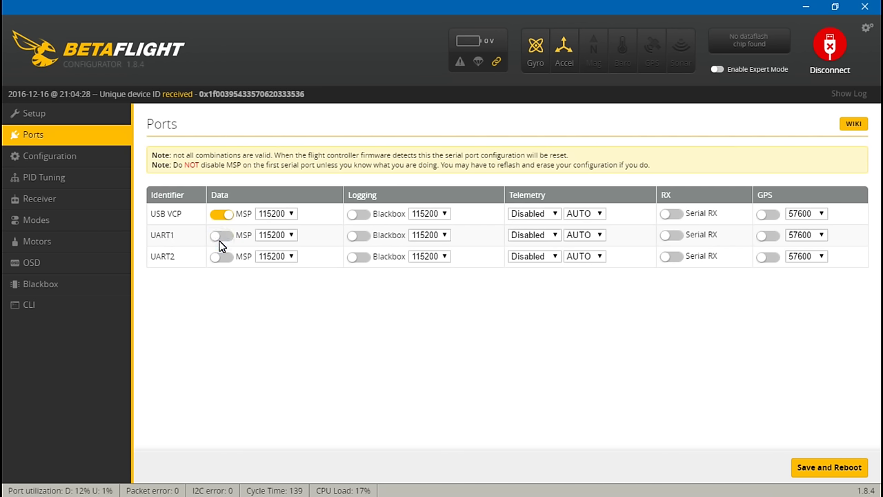
click(557, 235)
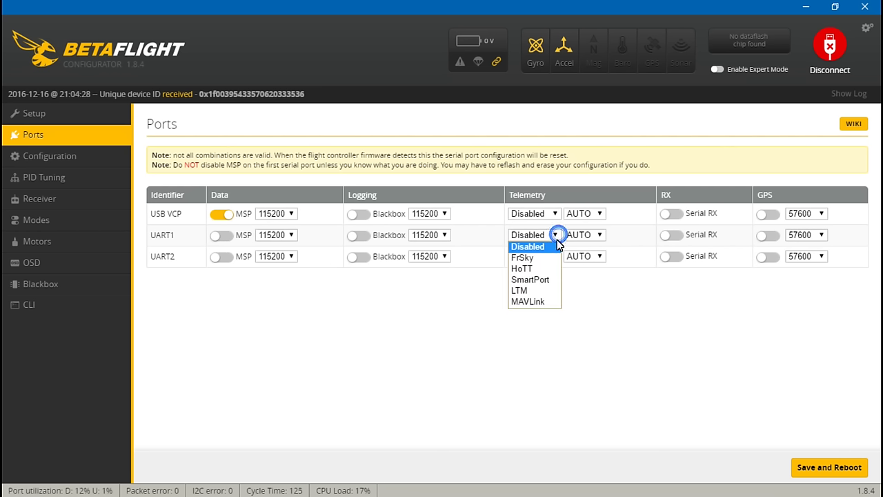
click(529, 281)
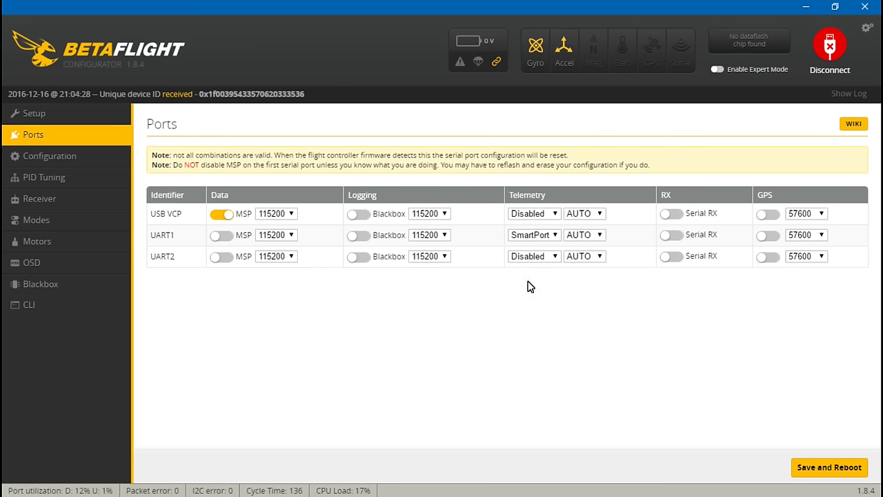
Step: Switch to Chrome and check the board diagram on the Flip 32 F3 Omnibus Pro page
click(807, 6)
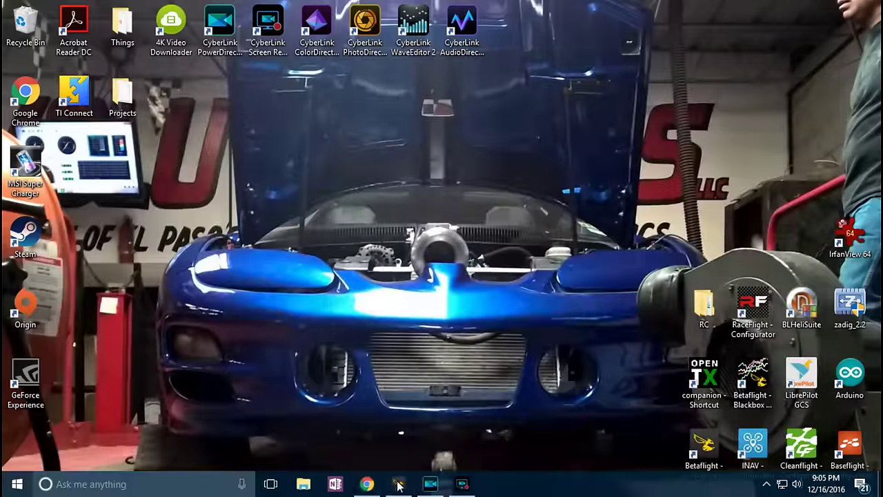
click(372, 485)
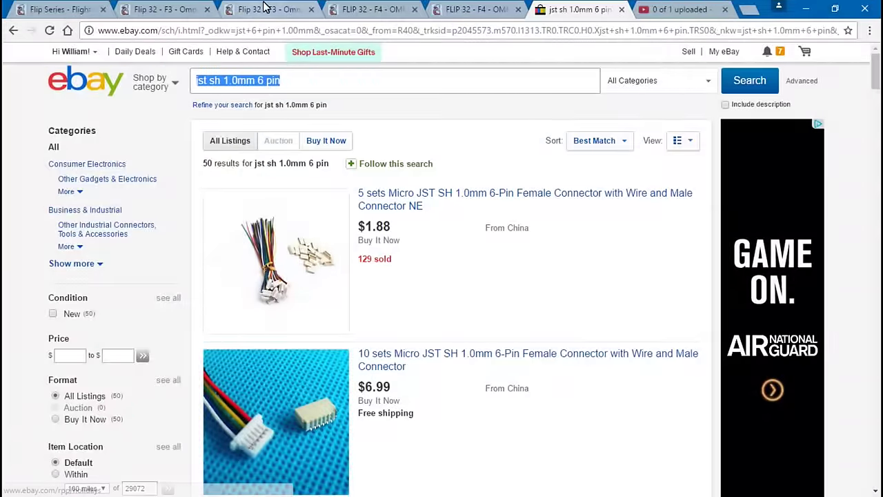
click(270, 9)
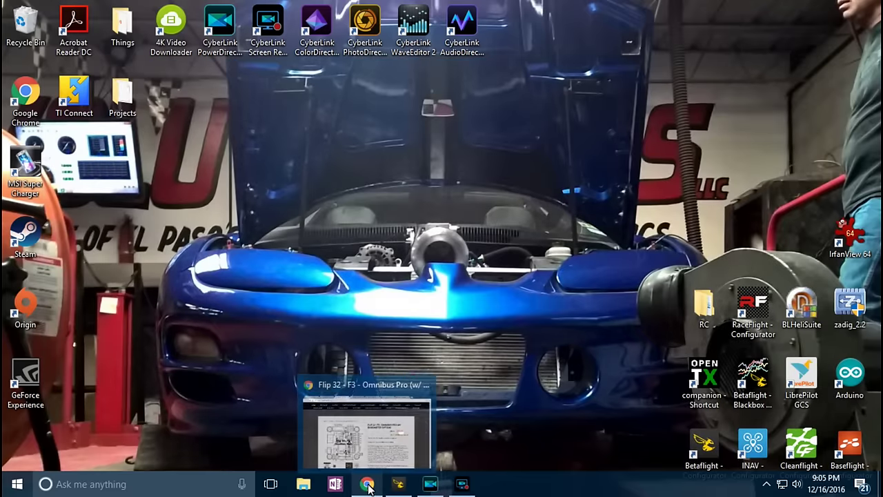
Step: Return to Betaflight Configurator, save the port settings with a reboot, and reopen the port list
click(400, 485)
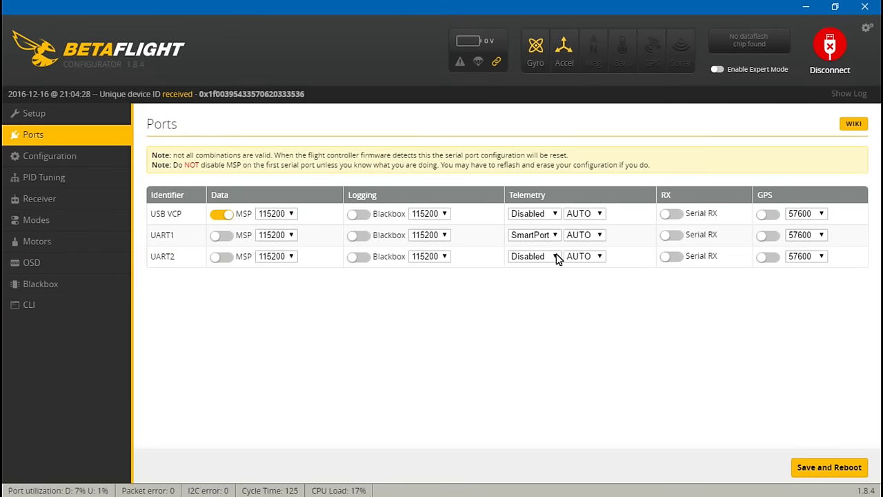
click(839, 464)
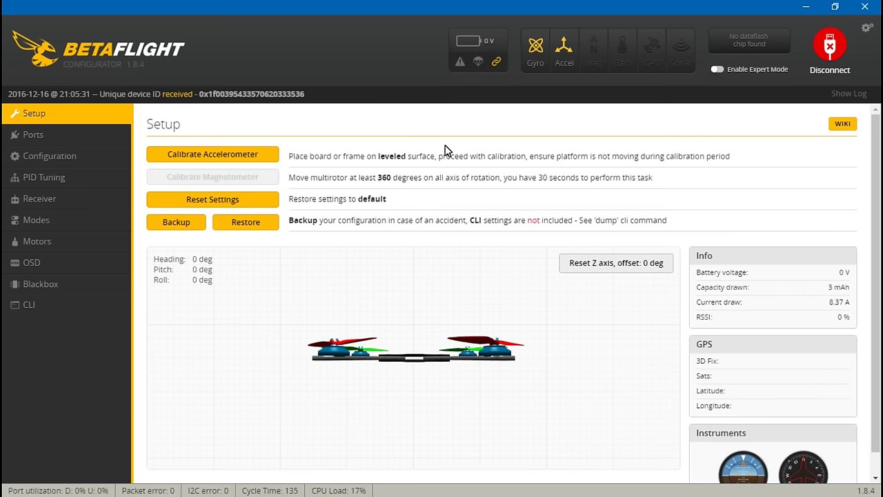
click(79, 136)
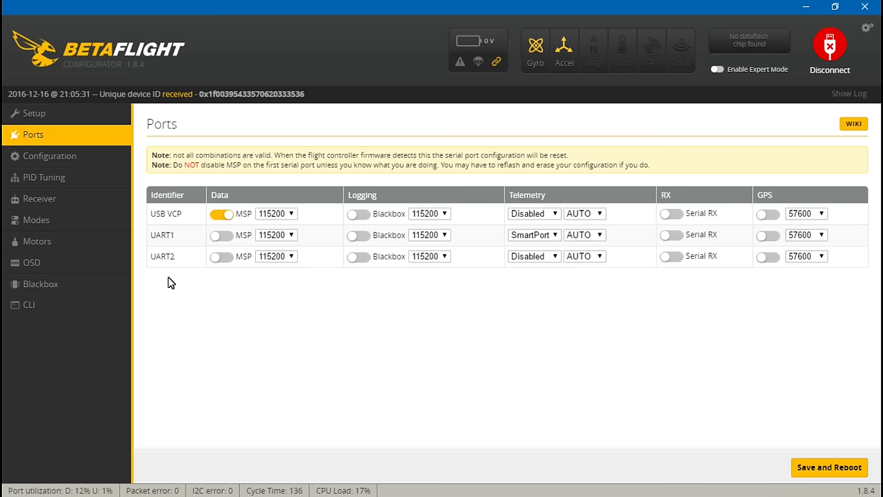
Step: Set the receiver mode to RX_SERIAL and choose SBUS as the serial receiver provider
click(52, 156)
scroll(327, 359, down, 2)
scroll(328, 365, down, 2)
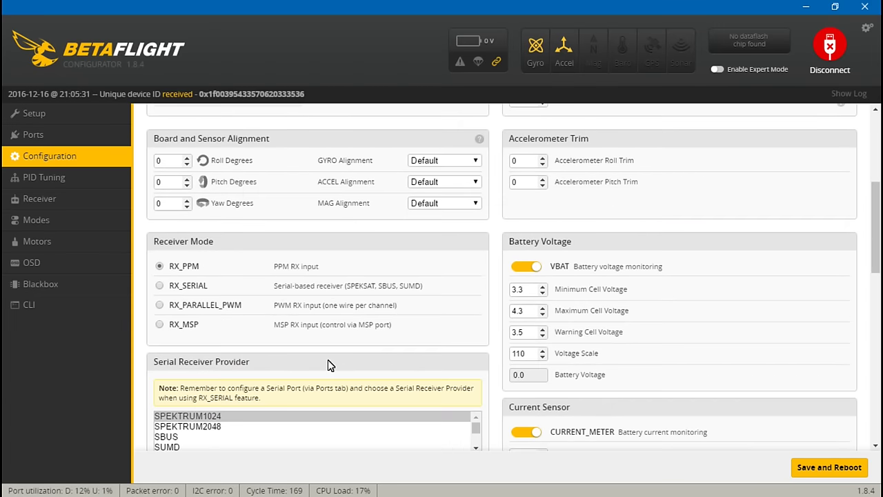
click(160, 285)
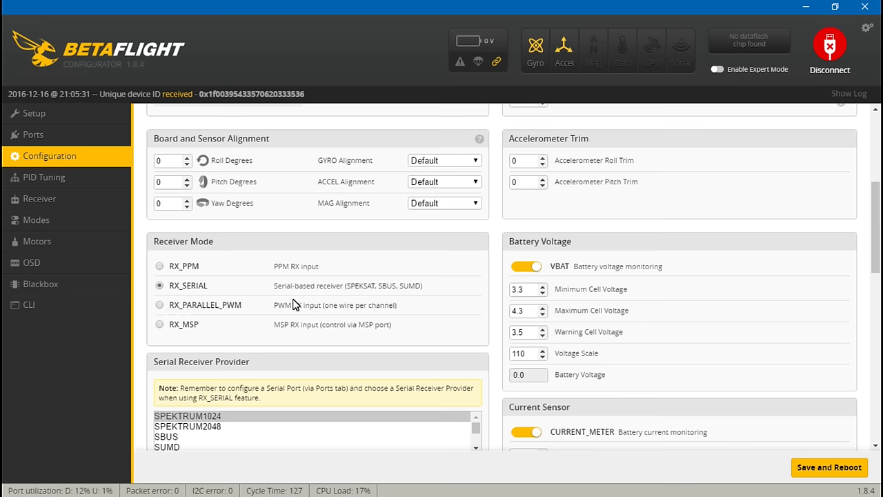
scroll(239, 306, down, 2)
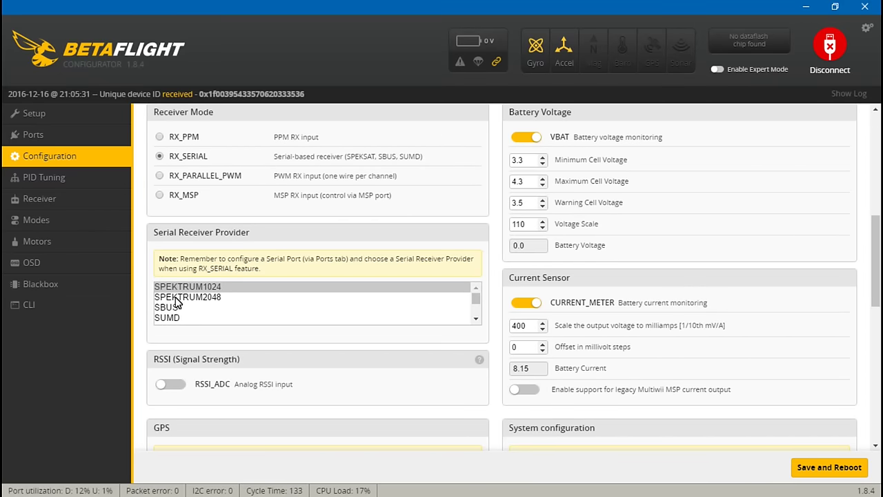
click(170, 307)
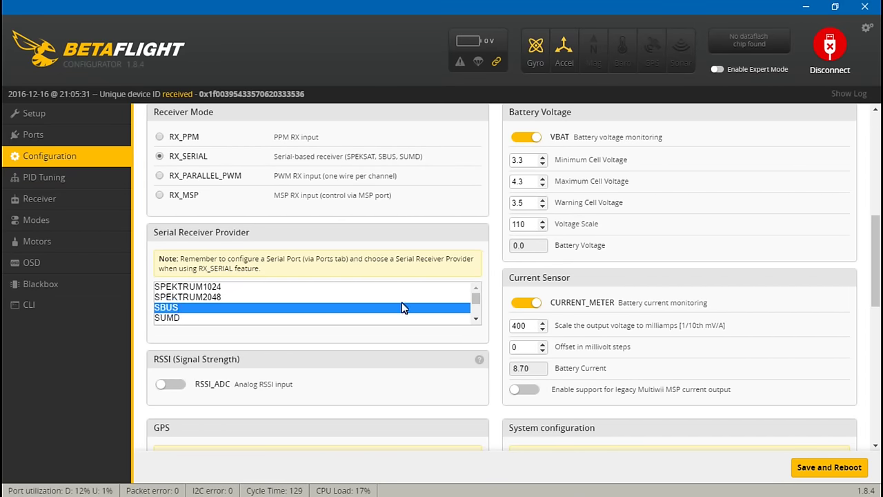
Step: Enable the TELEMETRY feature, and save the configuration with a reboot
scroll(492, 307, down, 8)
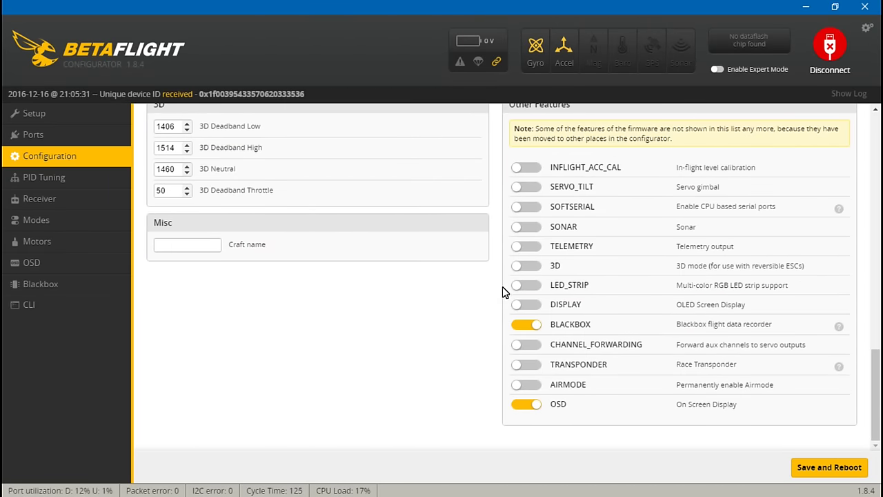
click(528, 250)
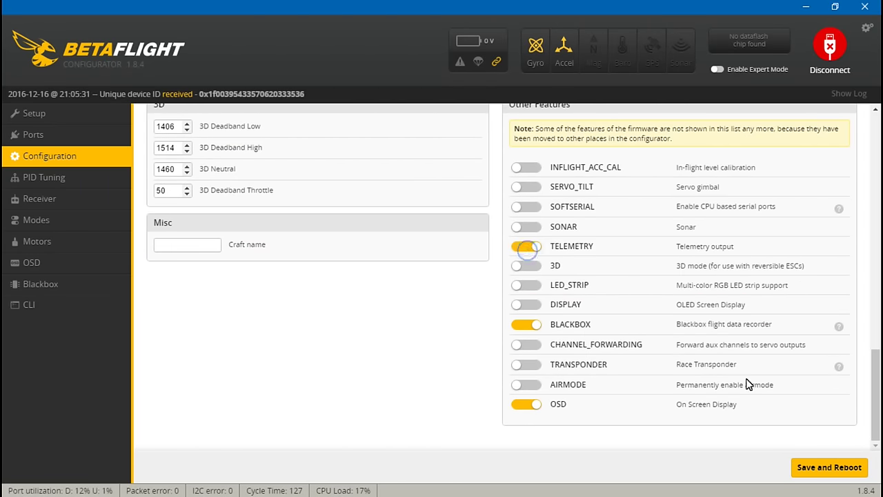
click(795, 466)
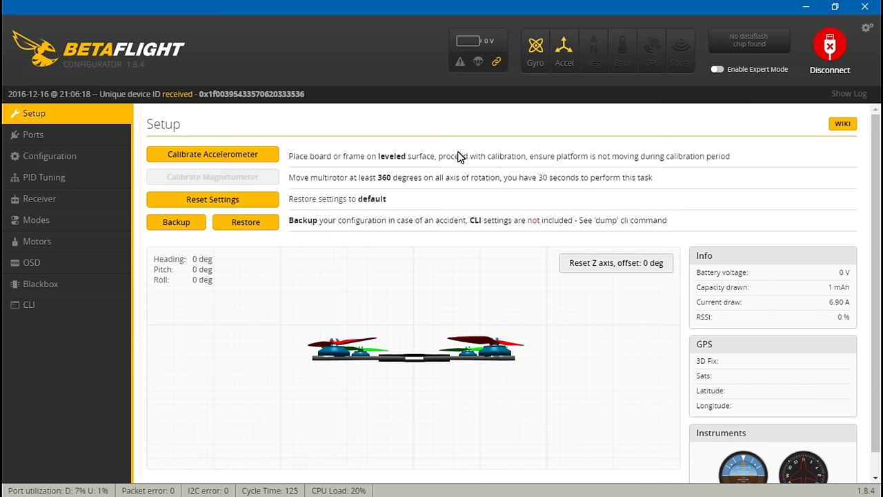
Step: Enable Serial RX on UART3, and save the port settings with a reboot
click(57, 135)
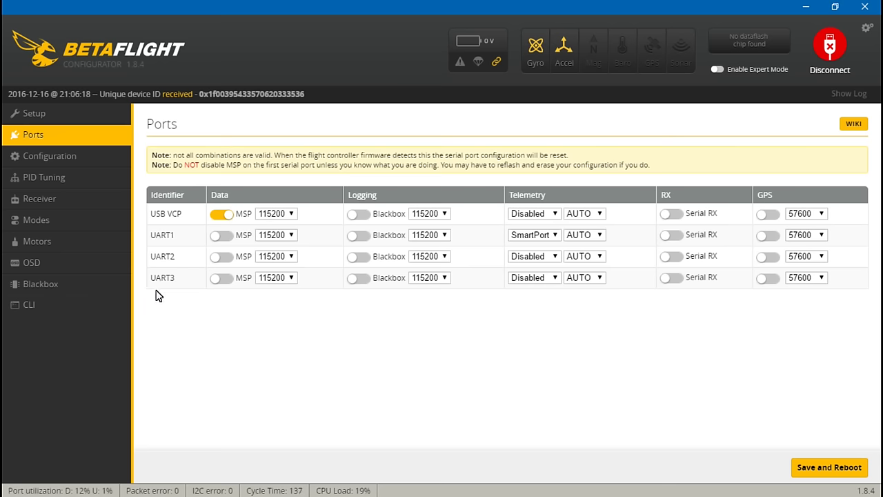
click(674, 284)
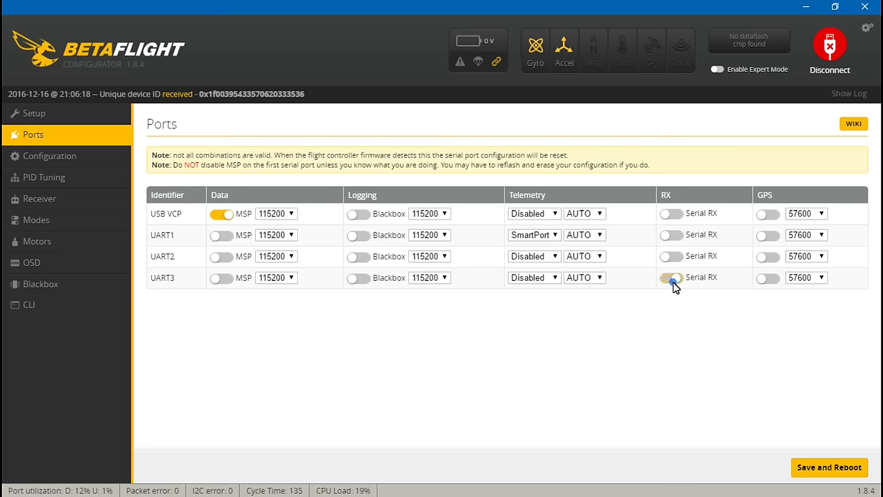
click(808, 468)
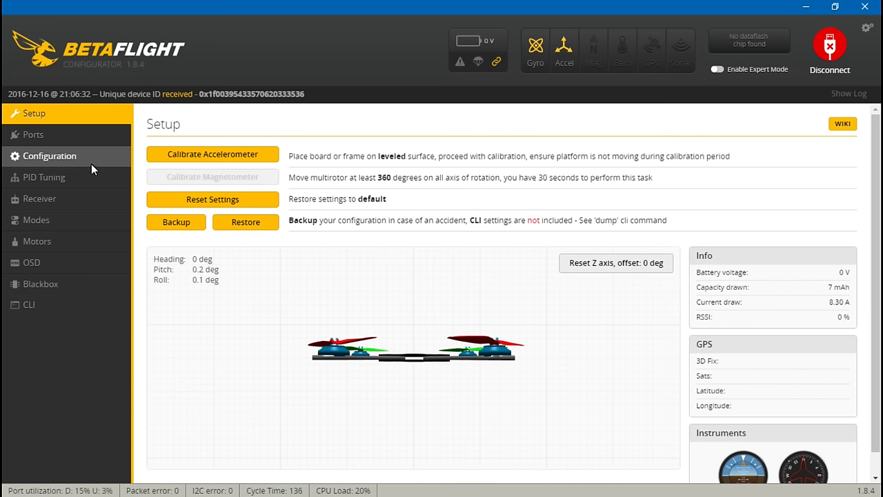
Step: Set the receiver mode to RX_SERIAL again, and save the configuration with a reboot
click(74, 161)
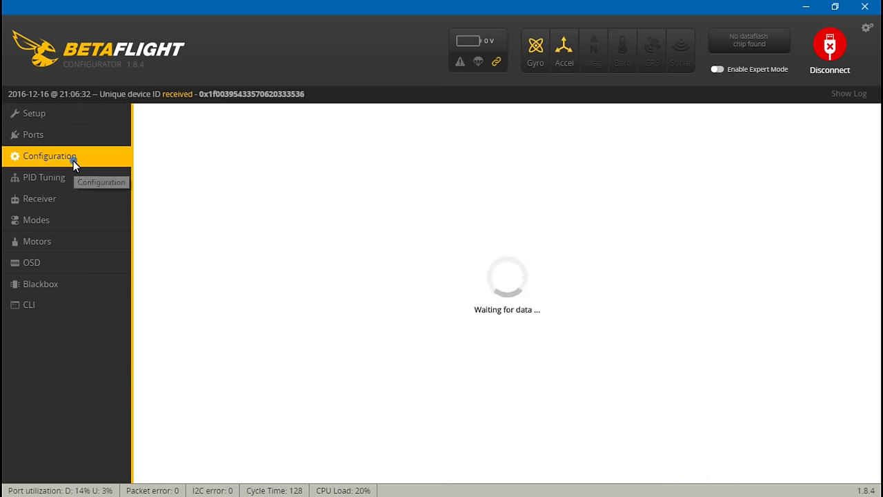
scroll(286, 228, down, 3)
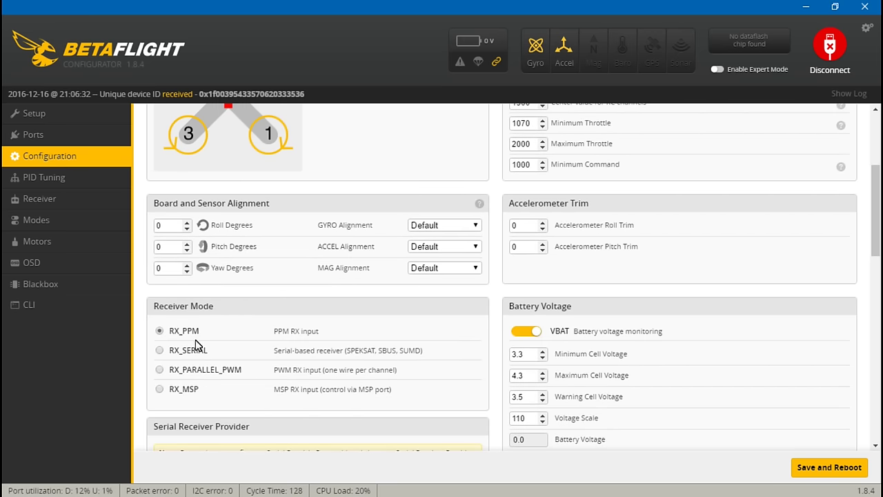
scroll(203, 331, down, 2)
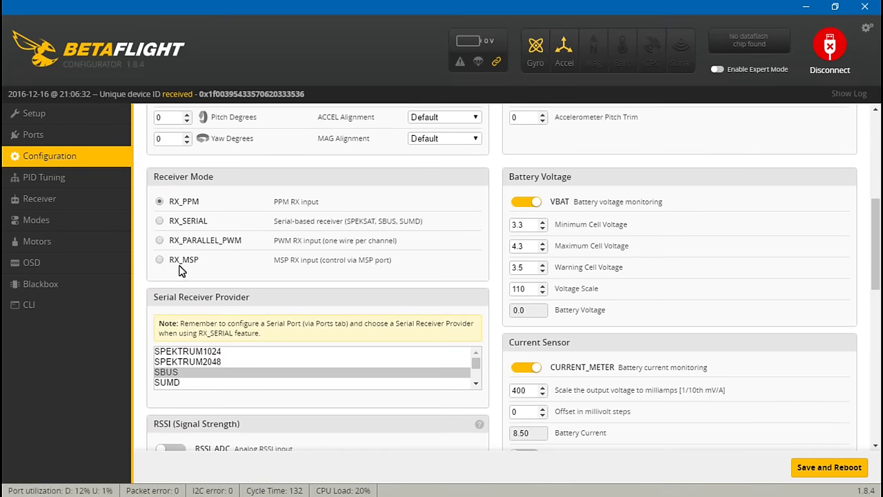
click(161, 222)
click(843, 467)
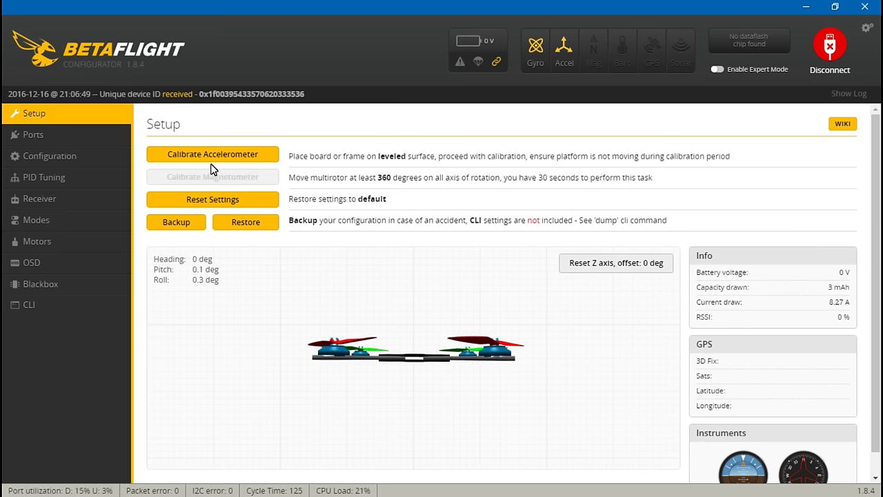
Step: Check the saved receiver mode and serial provider, and open the receiver channel display
click(46, 160)
scroll(266, 305, down, 4)
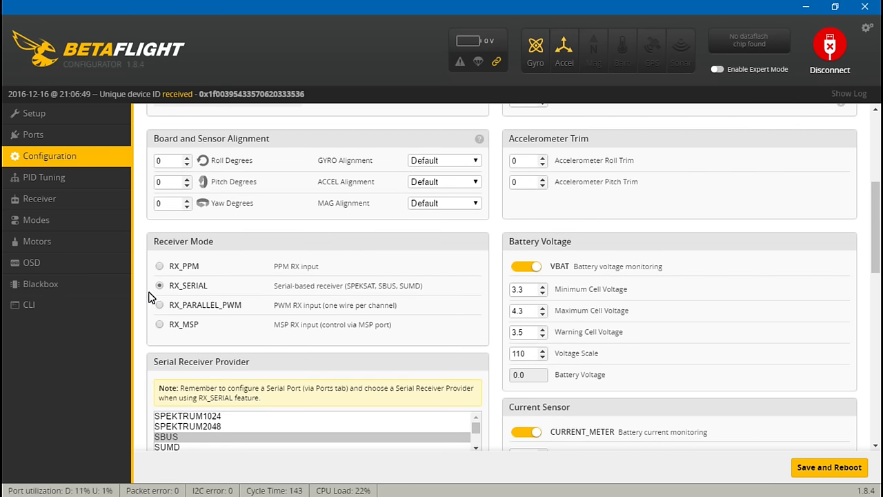
click(60, 198)
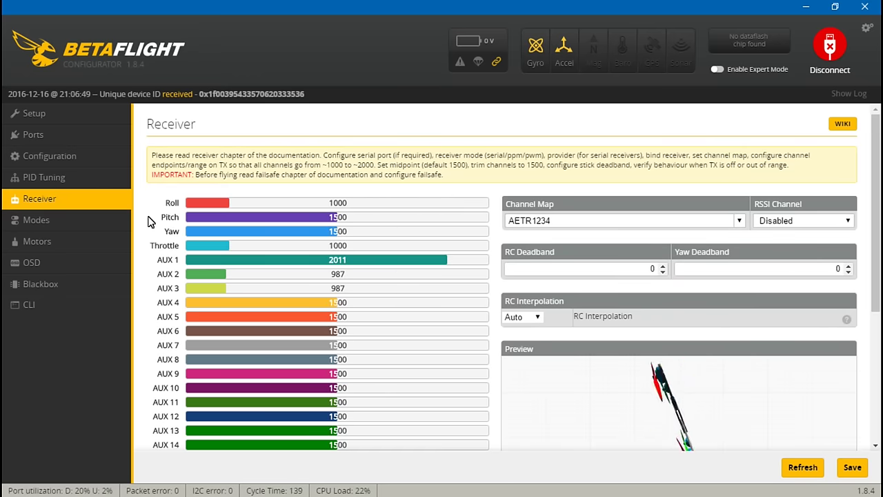